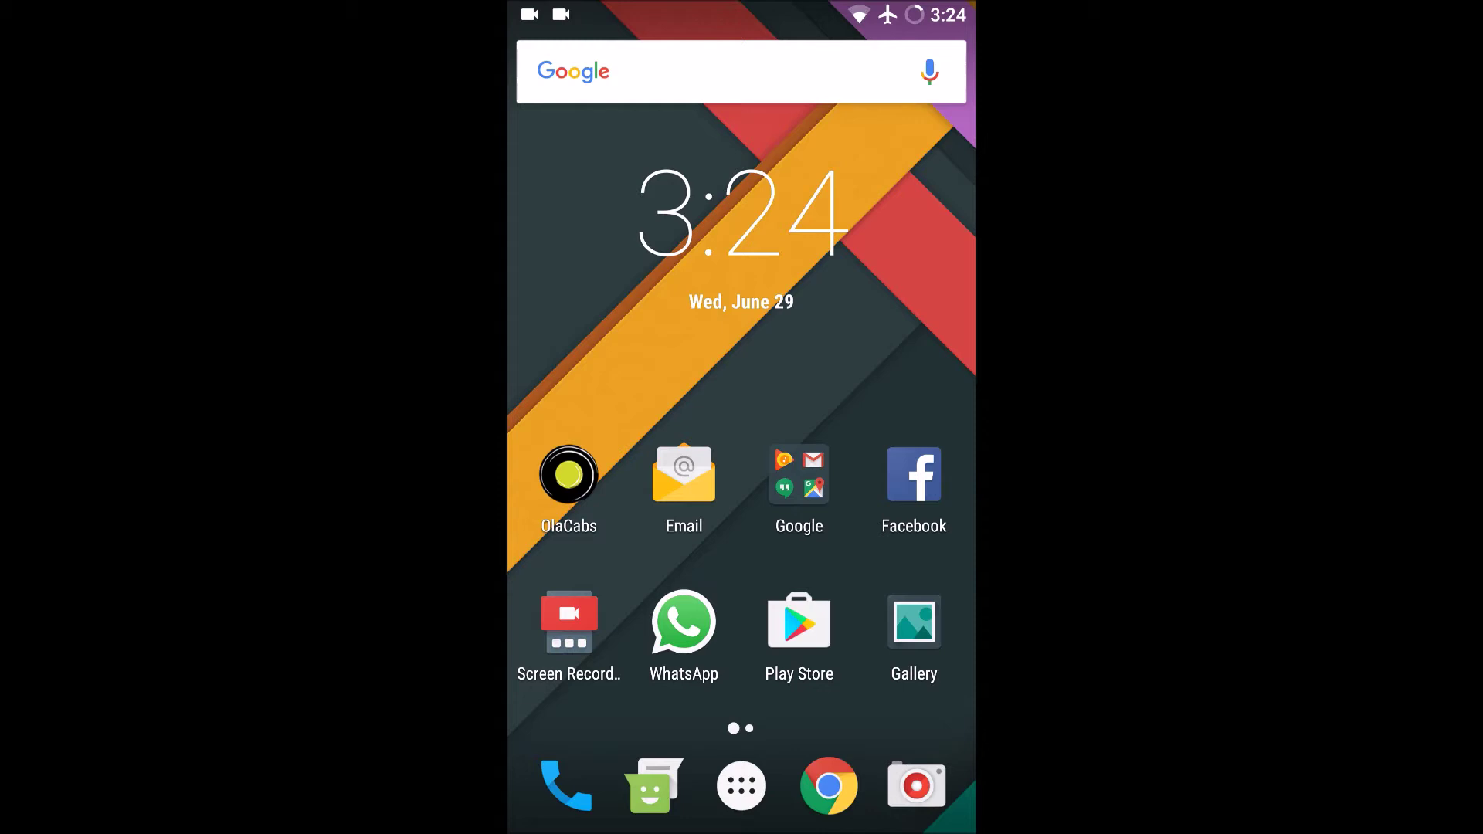
Open the Google apps folder on the Android home screen
{"action": "left_click", "coordinate": [799, 475]}
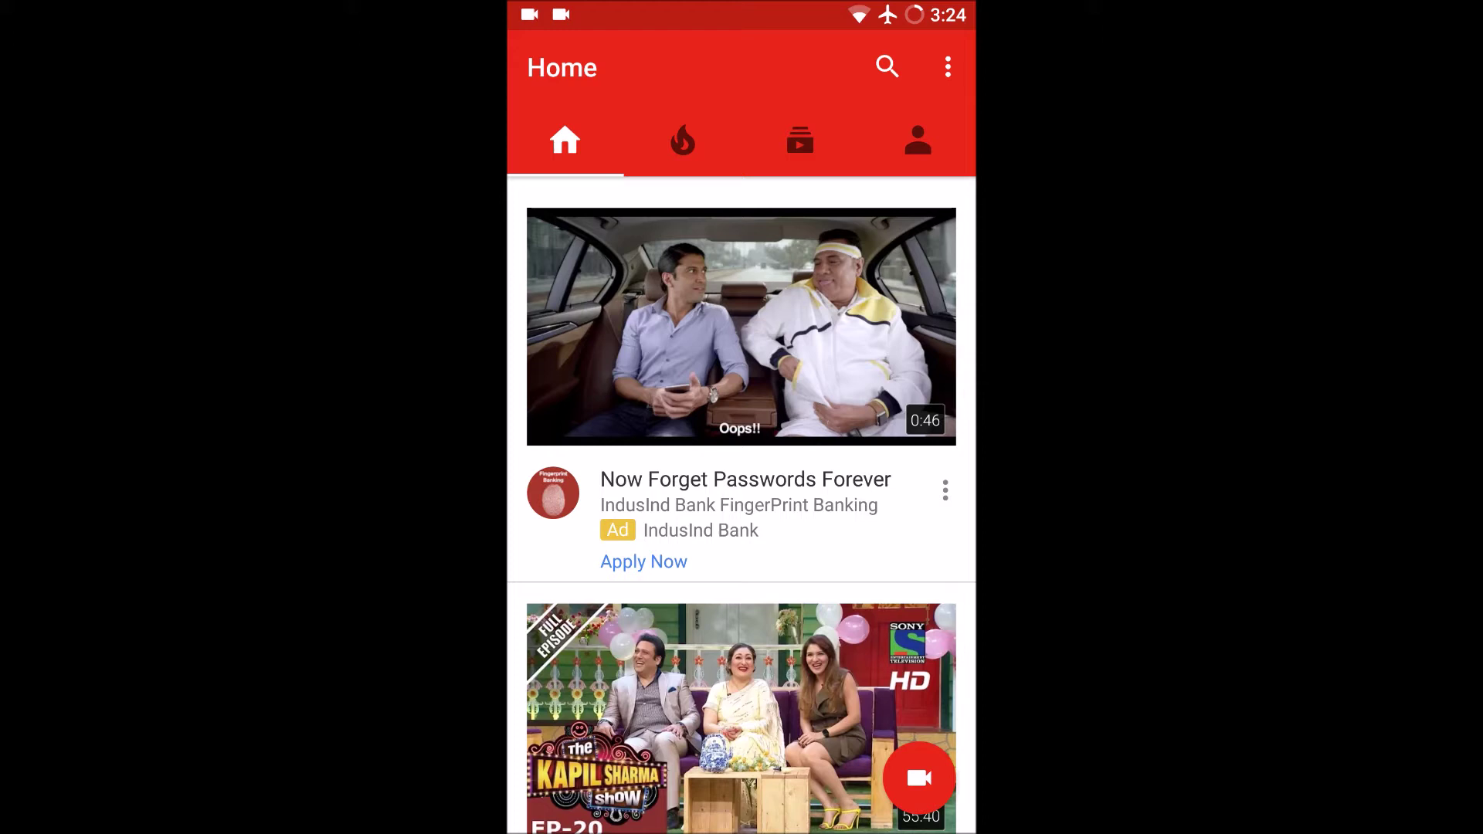
Look at search and the ⋮ menu, then switch to the Account page
{"action": "left_click", "coordinate": [888, 66]}
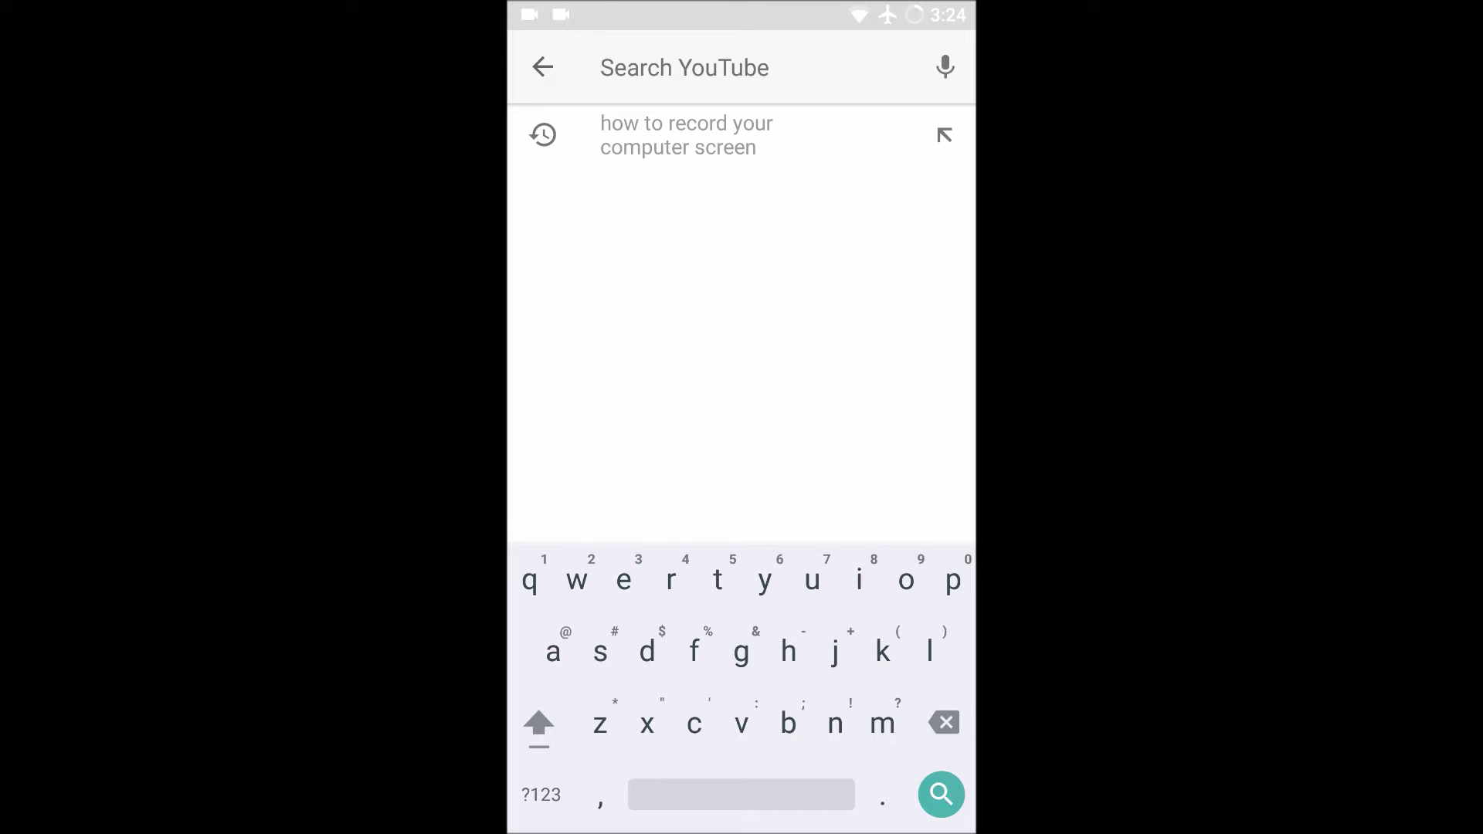
{"action": "left_click", "coordinate": [542, 67]}
{"action": "left_click", "coordinate": [948, 66]}
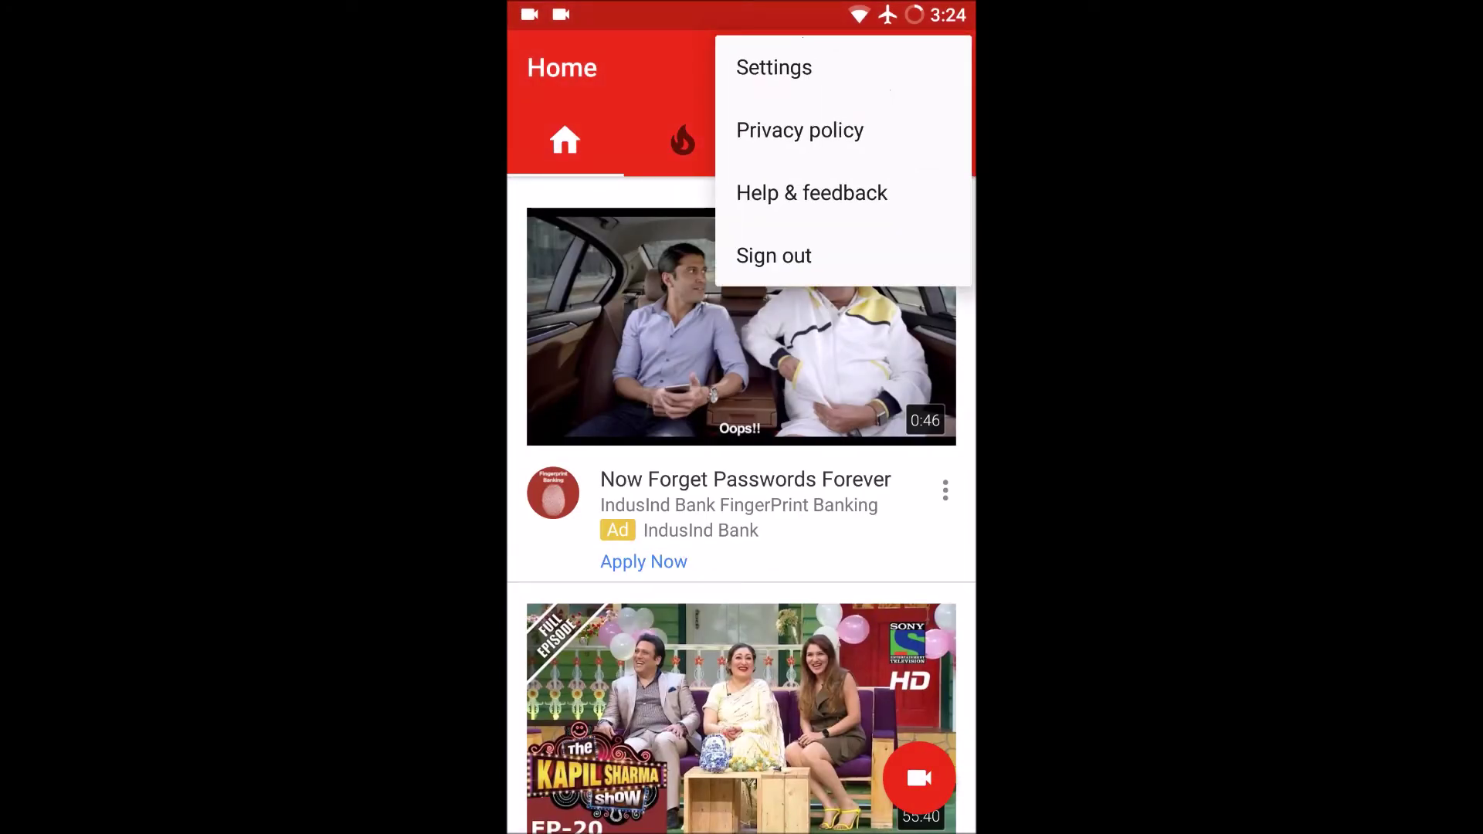
{"action": "key", "text": "Escape"}
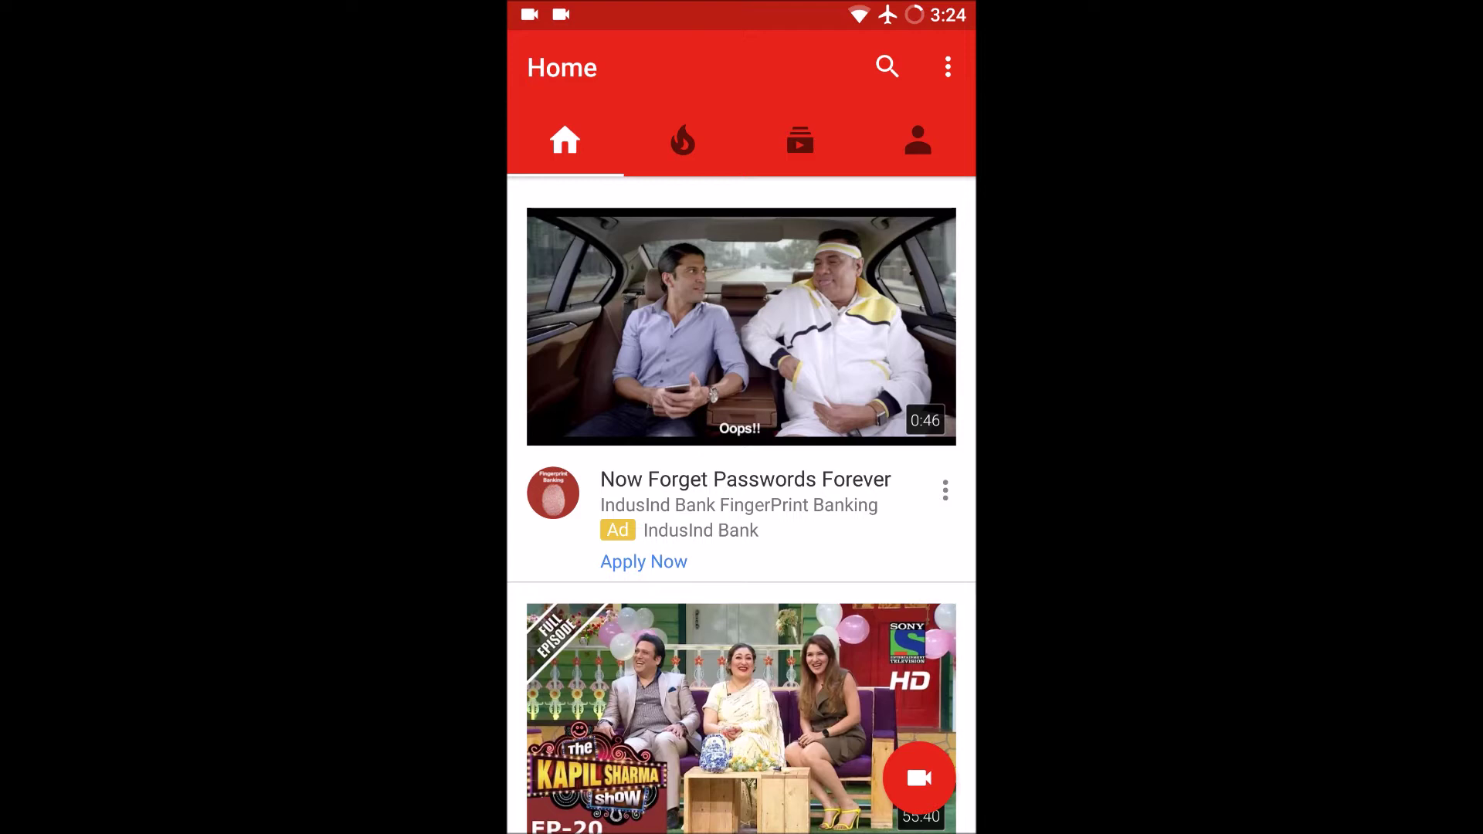
{"action": "left_click", "coordinate": [918, 141]}
Go to Settings from the ⋮ menu and then to Privacy
{"action": "left_click", "coordinate": [948, 65]}
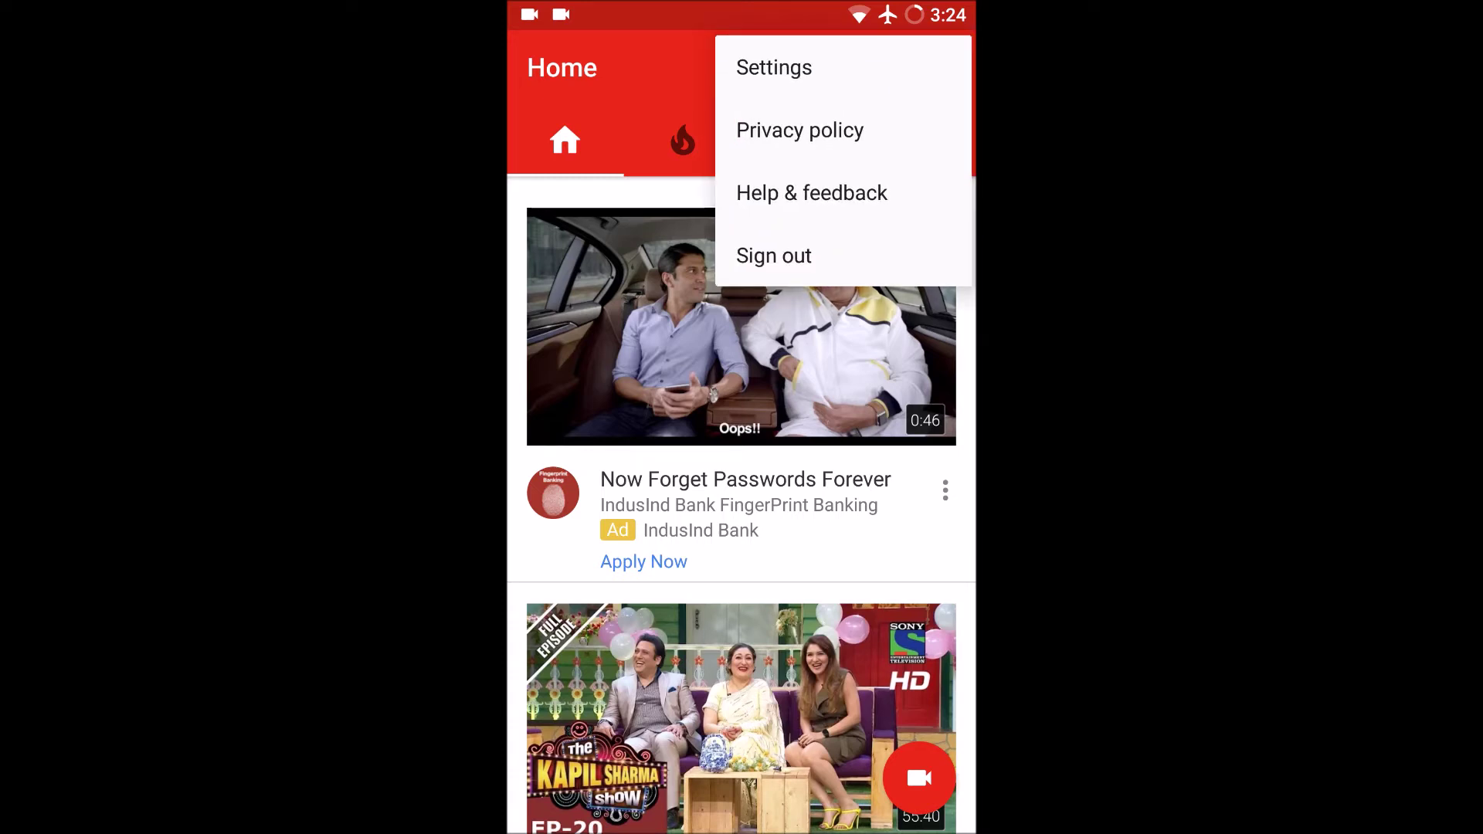
{"action": "left_click", "coordinate": [876, 73]}
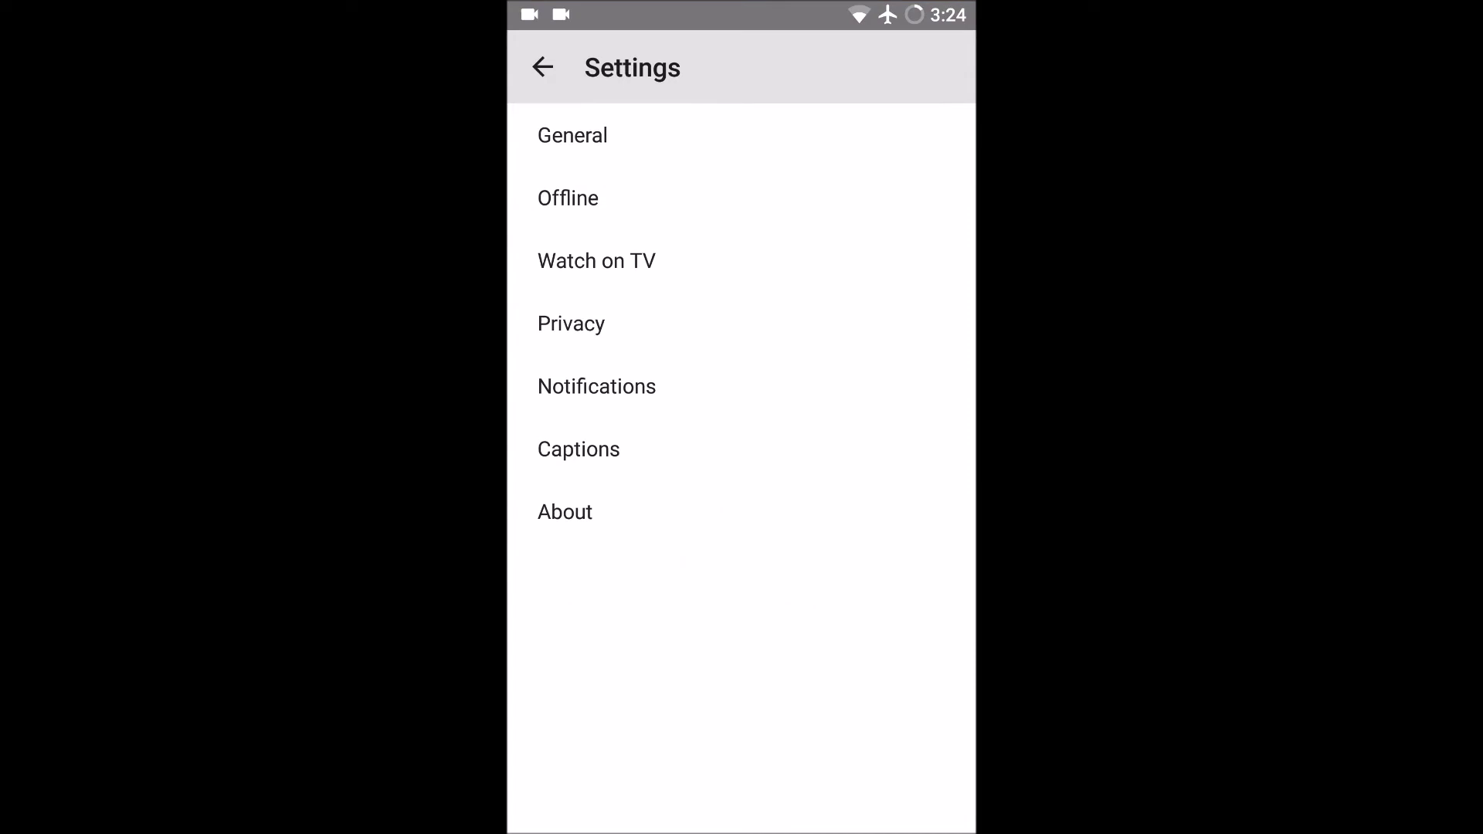
{"action": "left_click", "coordinate": [839, 328]}
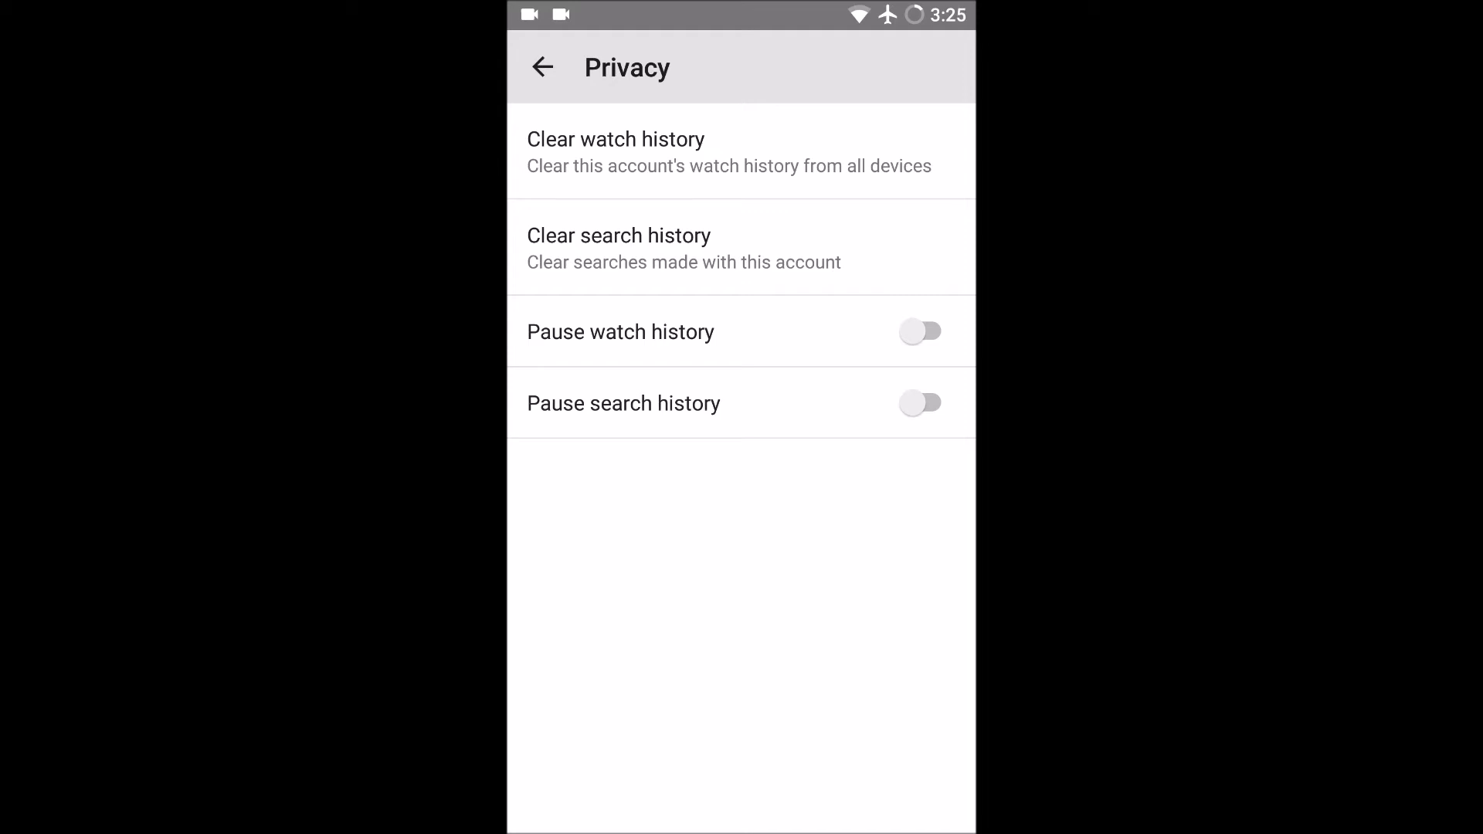
Clear watch history and search history, confirming each with OK, and pause watch history
{"action": "left_click", "coordinate": [816, 150]}
{"action": "left_click", "coordinate": [872, 472]}
{"action": "left_click", "coordinate": [900, 239]}
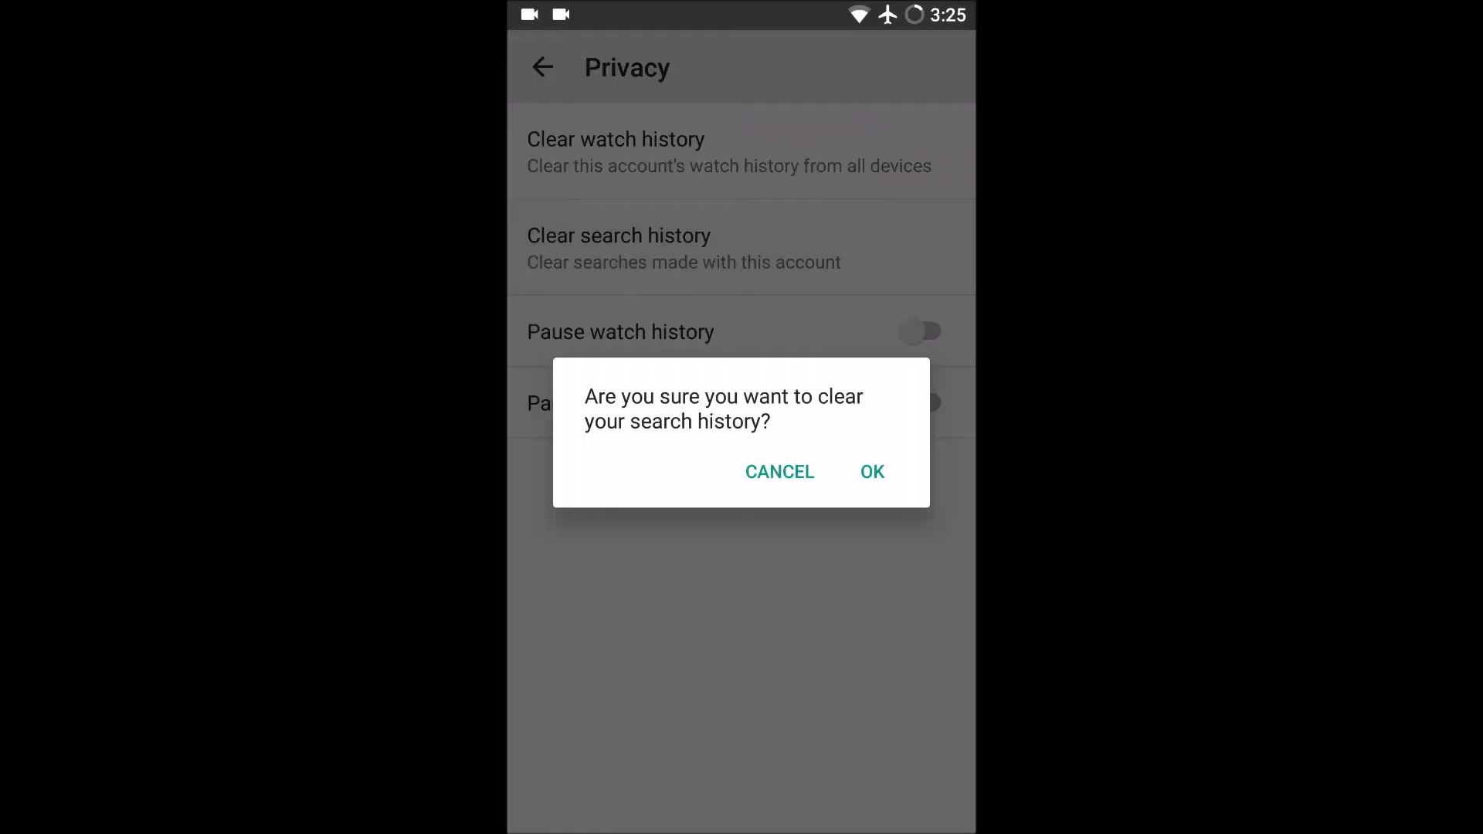
{"action": "left_click", "coordinate": [872, 472]}
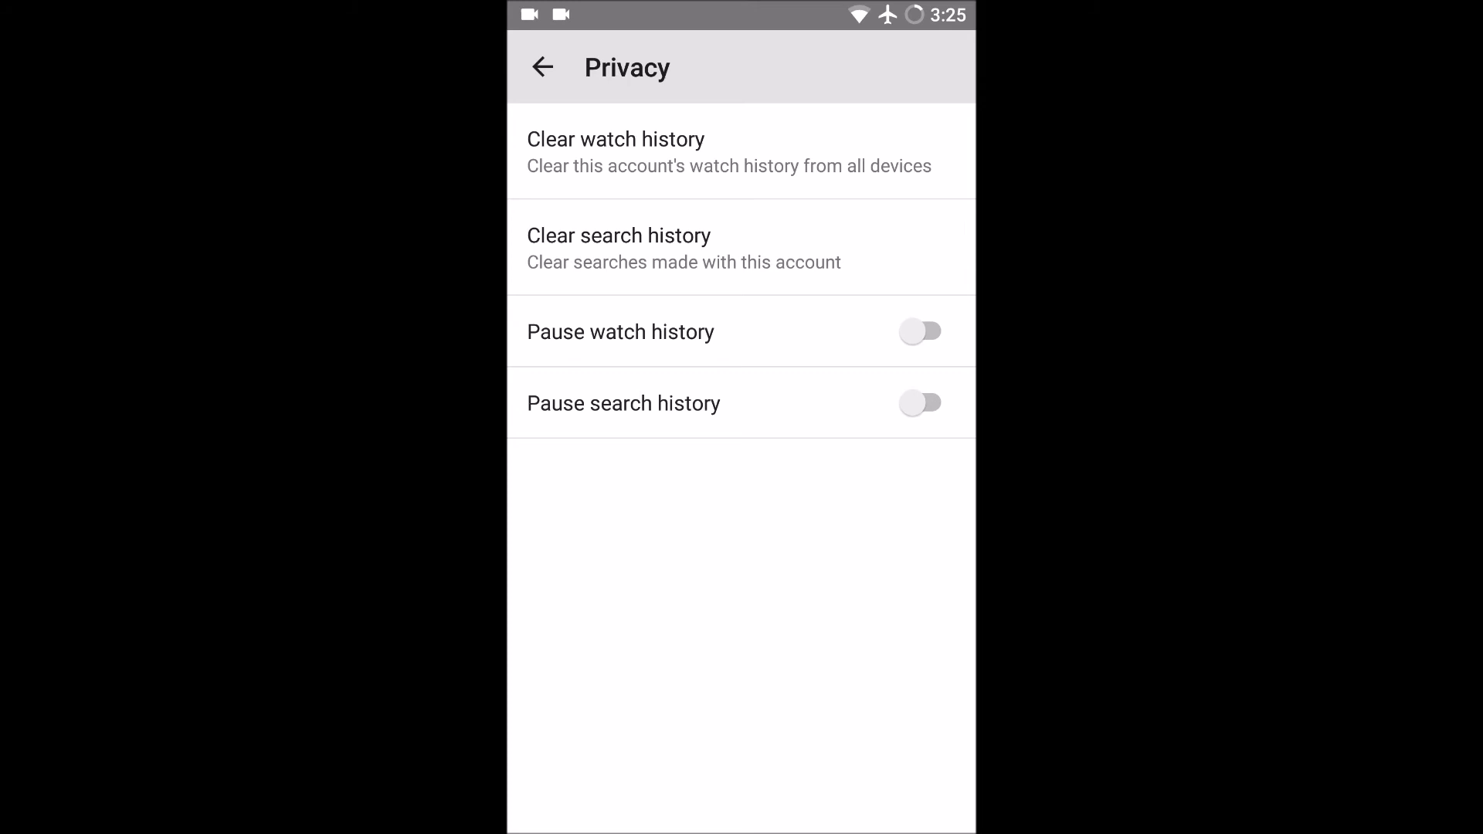
{"action": "left_click", "coordinate": [922, 333]}
Turn on Pause search history, toggling both pause switches off and on again
{"action": "left_click", "coordinate": [921, 403]}
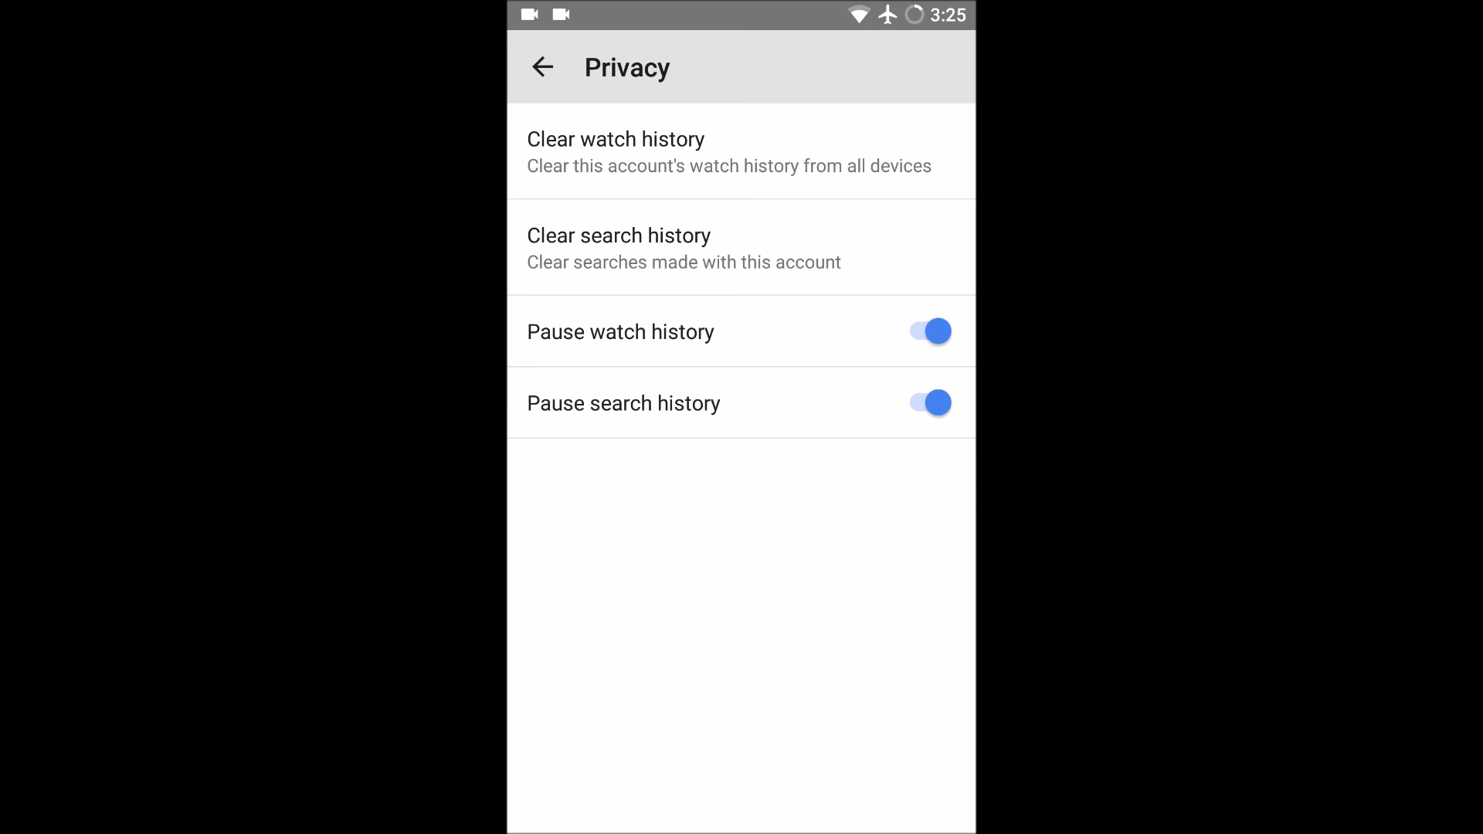
{"action": "left_click", "coordinate": [930, 331]}
{"action": "left_click", "coordinate": [931, 404]}
{"action": "left_click", "coordinate": [931, 331]}
{"action": "left_click", "coordinate": [922, 404]}
Back out of Privacy and return to the Android home screen, dismissing Recents
{"action": "left_click", "coordinate": [543, 66]}
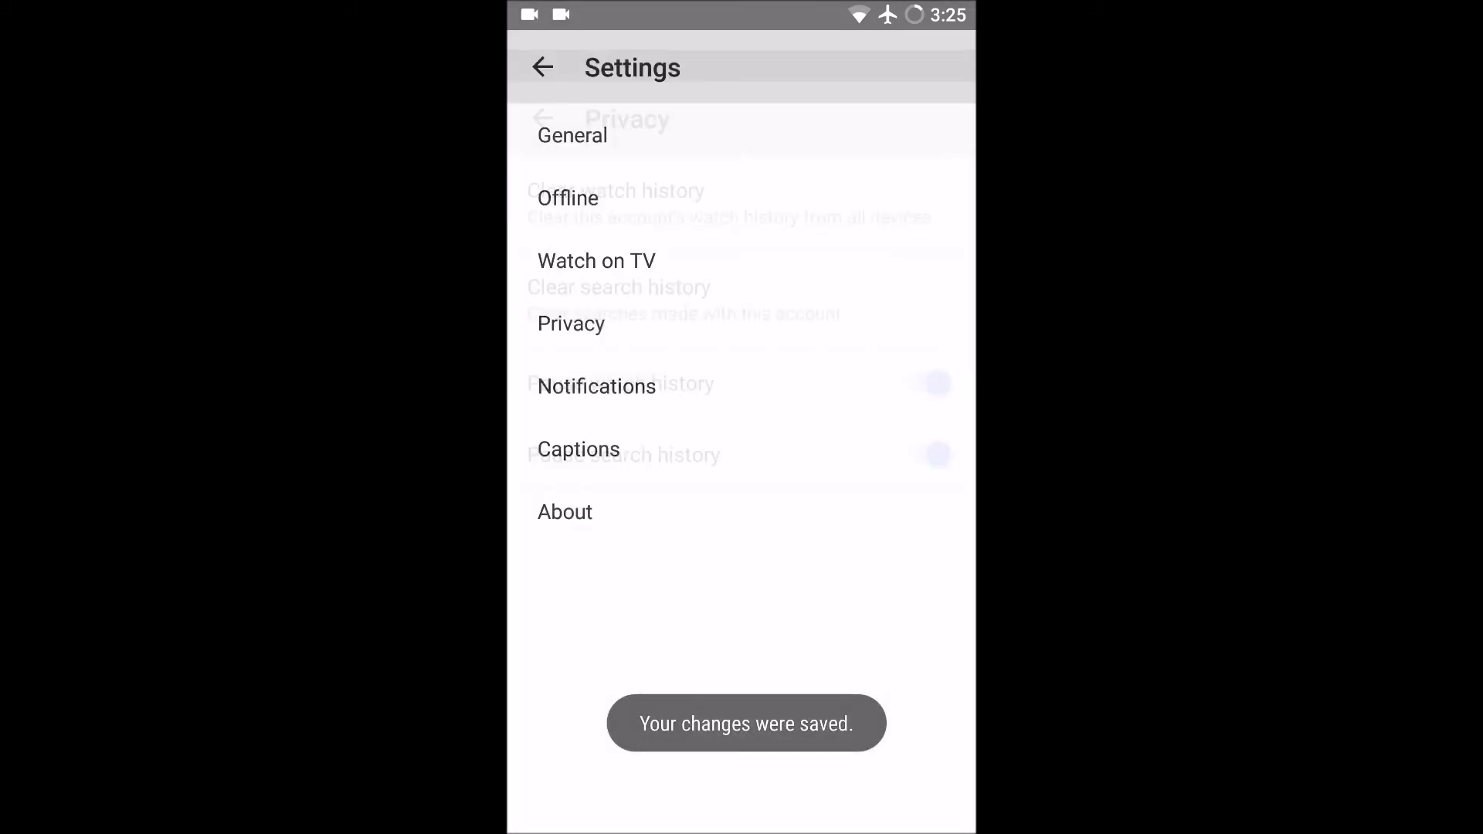
{"action": "key", "text": "Home"}
{"action": "key", "text": "alt+Tab"}
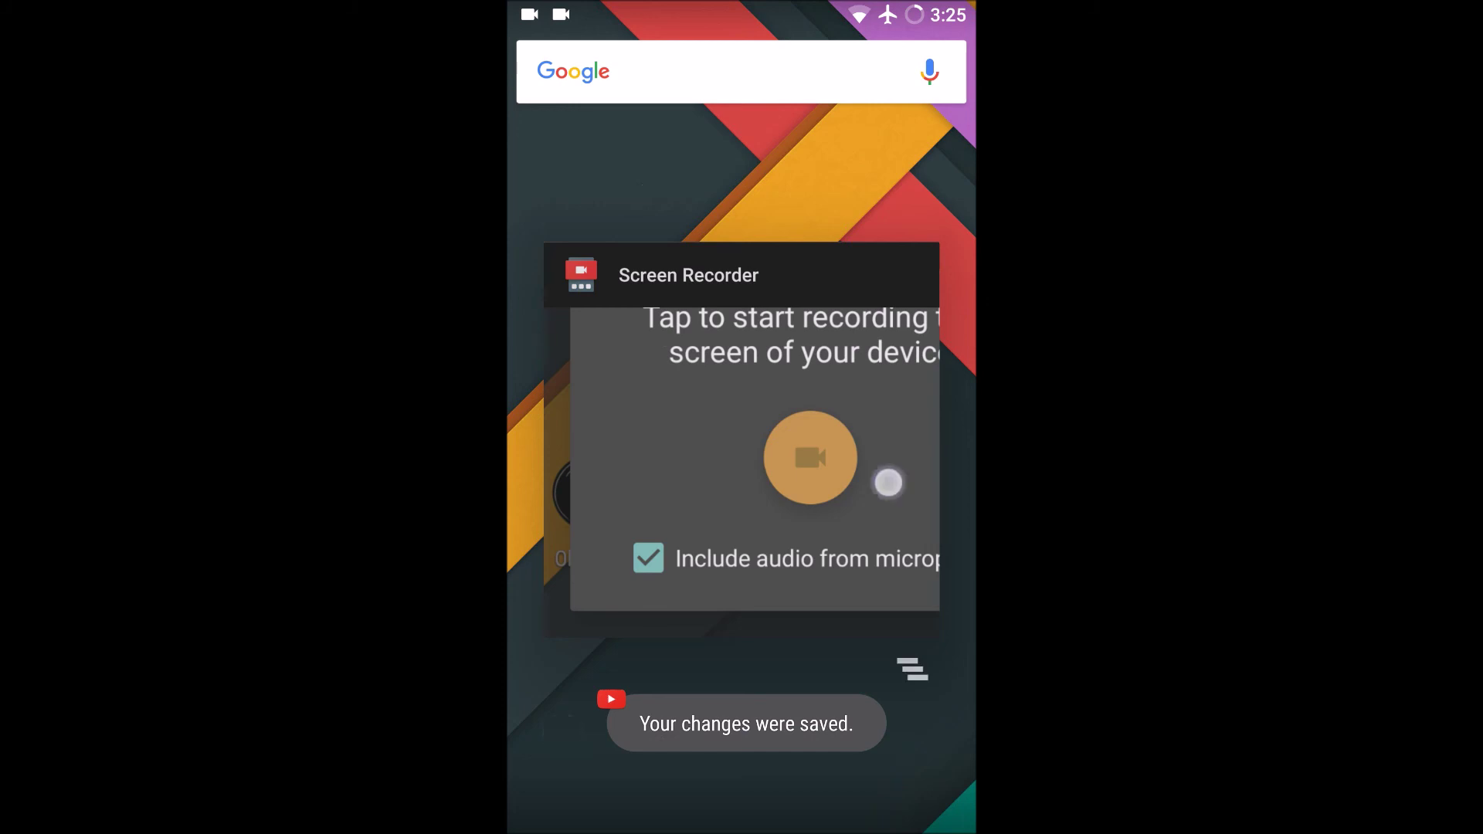
{"action": "left_click", "coordinate": [561, 731]}
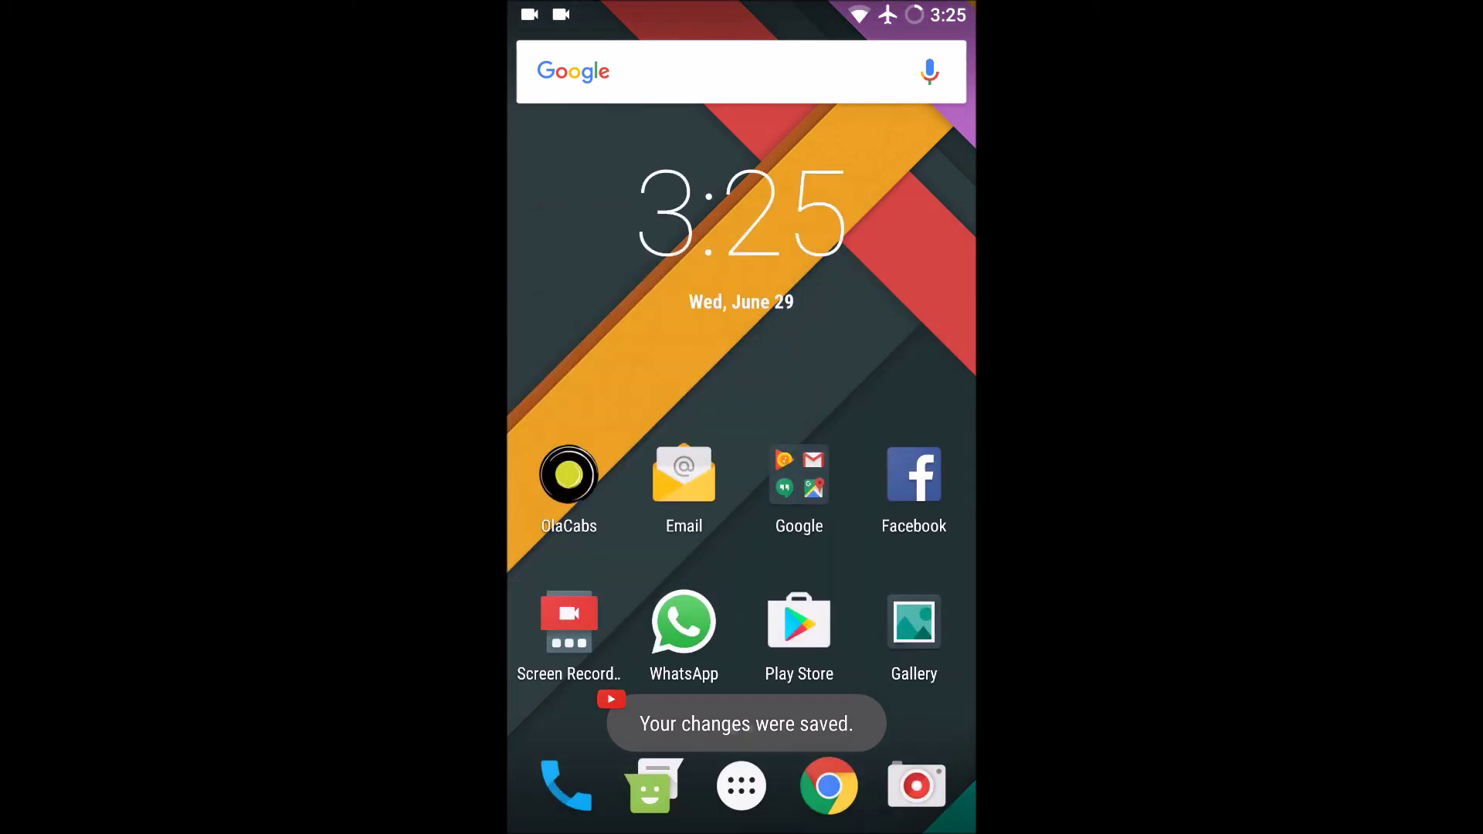
Relaunch YouTube from the Google folder and show the empty History list
{"action": "left_click", "coordinate": [798, 475]}
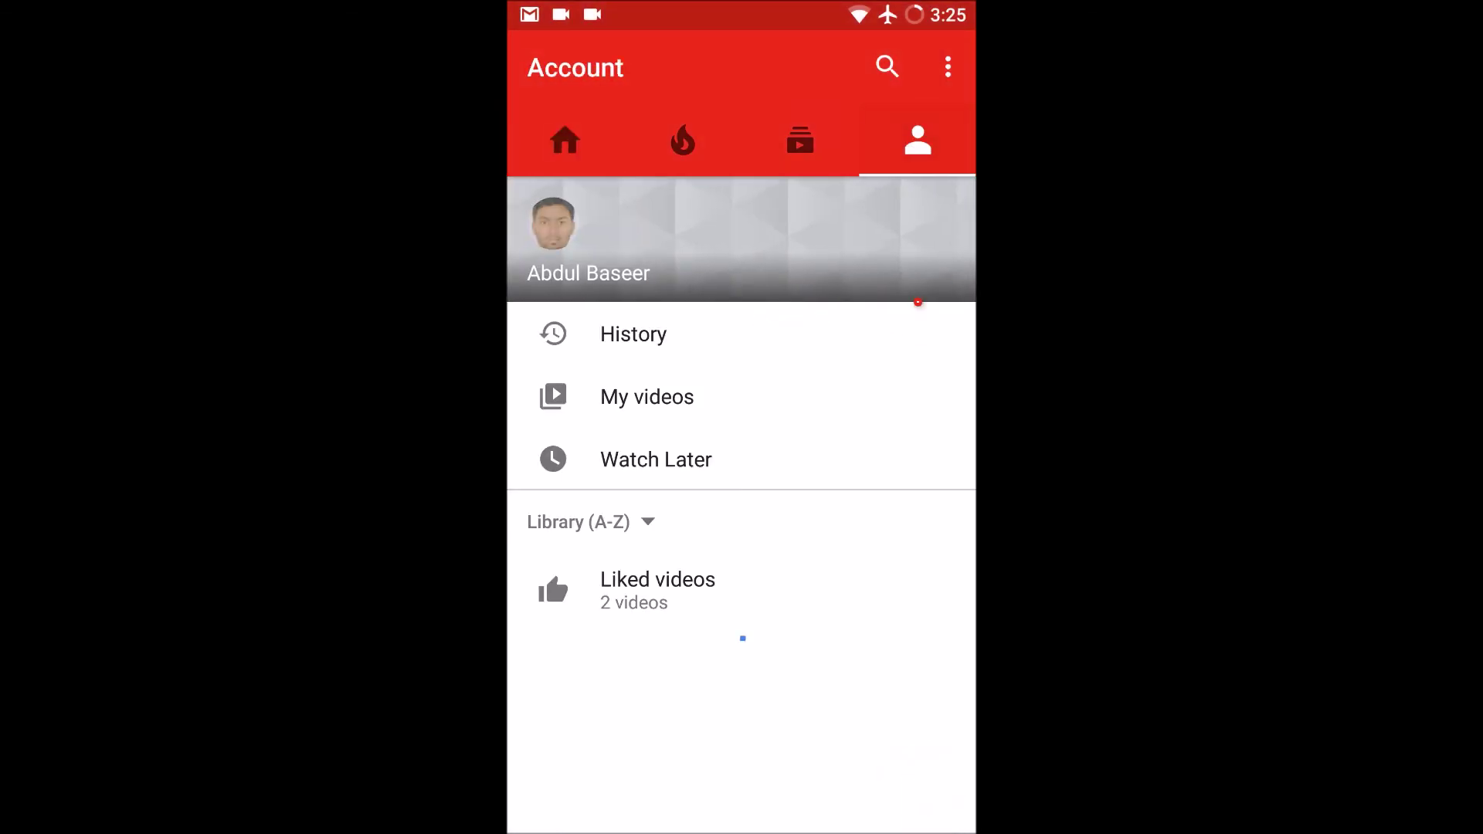
{"action": "left_click", "coordinate": [772, 338]}
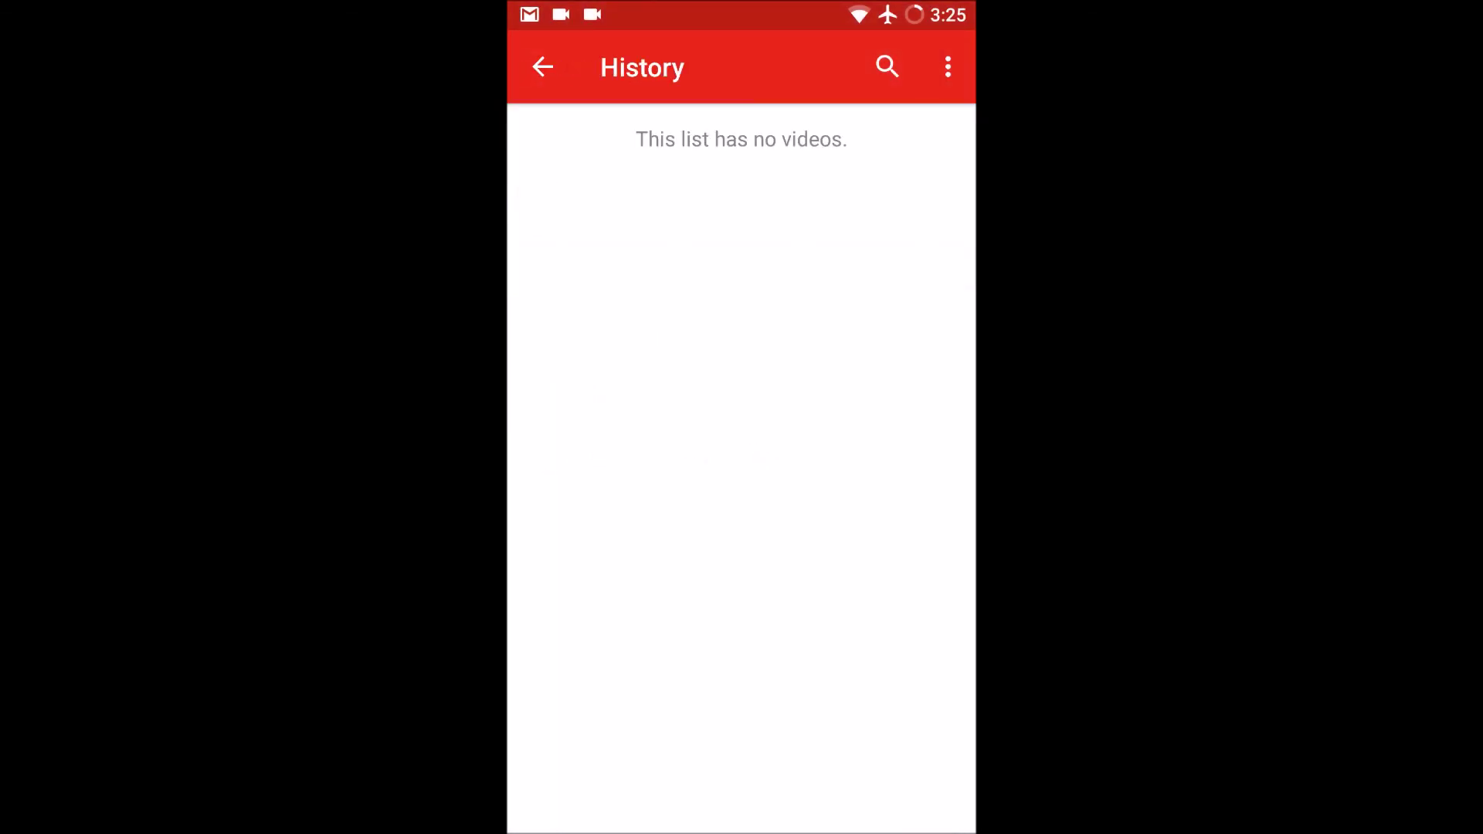